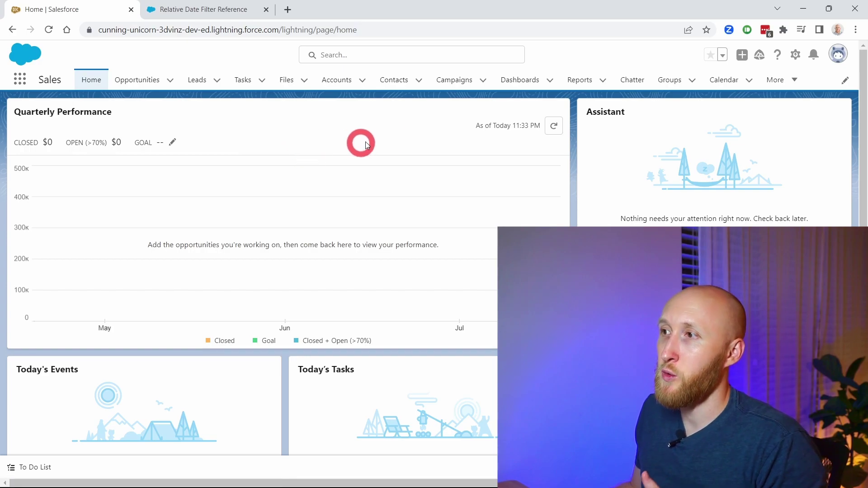
Create a new report from the Leads report type, found by searching 'lead' under All
{"action": "left_click", "coordinate": [579, 79]}
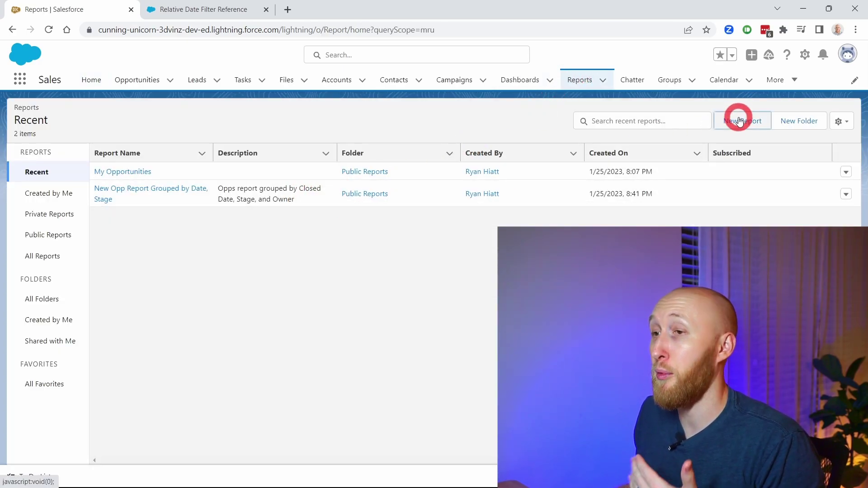
{"action": "left_click", "coordinate": [738, 120]}
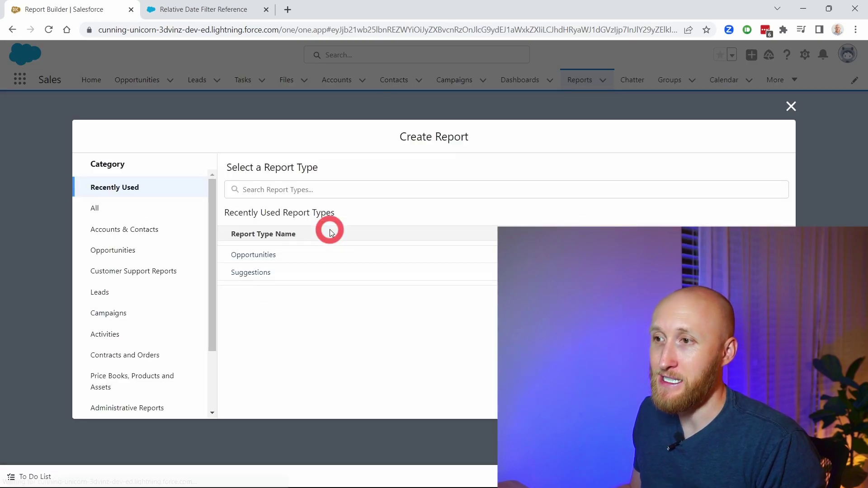
{"action": "left_click", "coordinate": [130, 207]}
{"action": "left_click", "coordinate": [280, 192]}
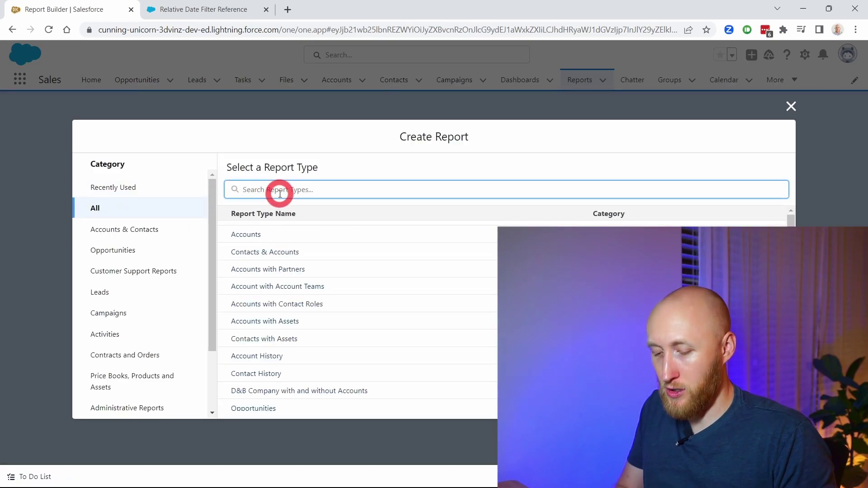
{"action": "type", "text": "lead"}
{"action": "left_click", "coordinate": [254, 235]}
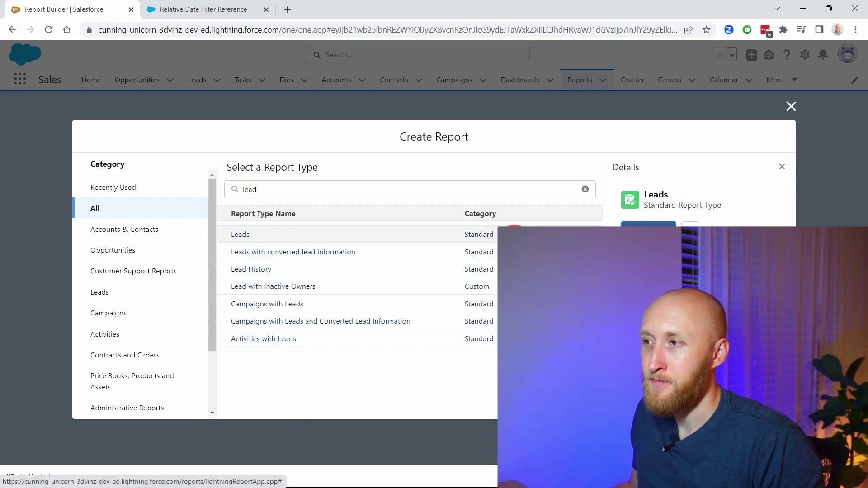
{"action": "left_click", "coordinate": [634, 232]}
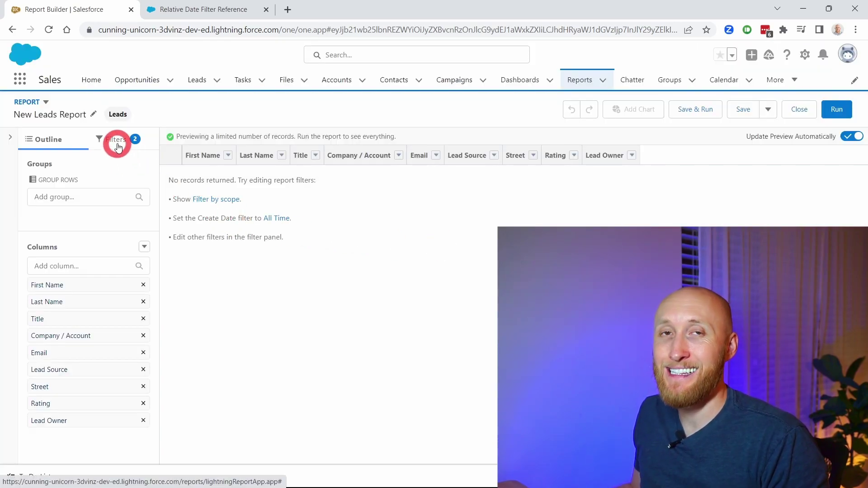
Open the report's Create Date filter and bring up its date range choices
{"action": "left_click", "coordinate": [118, 146]}
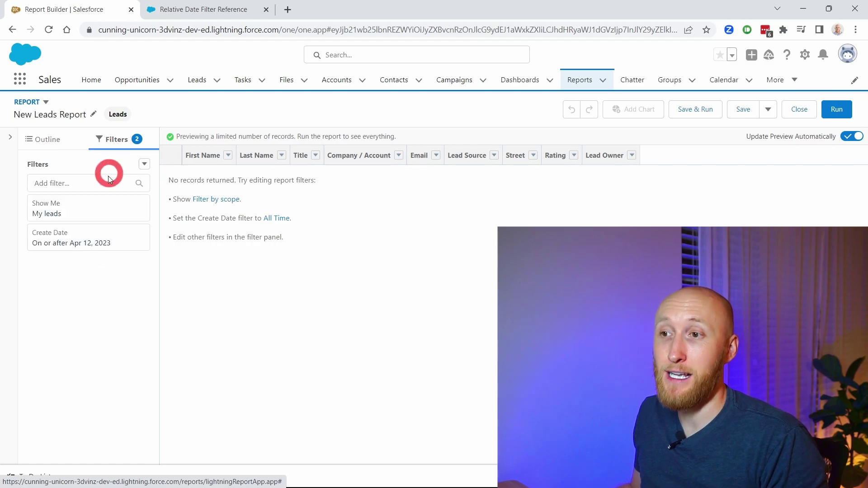
{"action": "left_click", "coordinate": [91, 243]}
{"action": "left_click", "coordinate": [229, 234]}
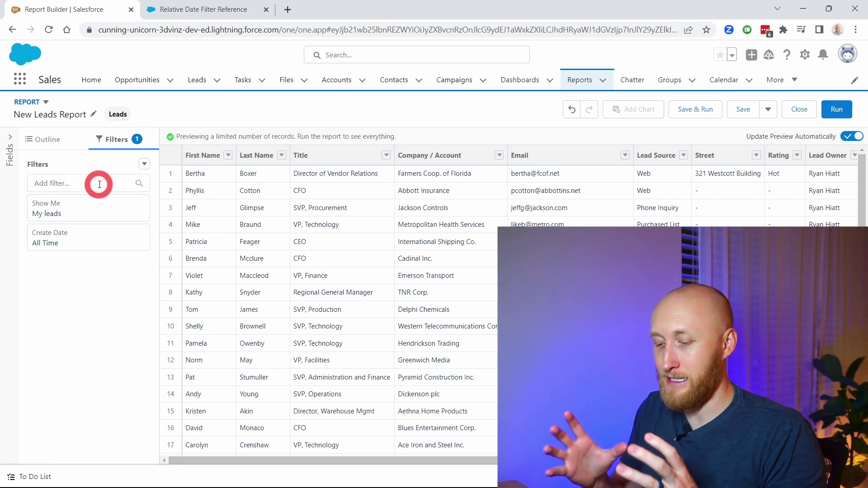
Add a second Create Date filter with operator equals that takes a relative date
{"action": "left_click", "coordinate": [100, 184]}
{"action": "type", "text": "create"}
{"action": "left_click", "coordinate": [87, 254]}
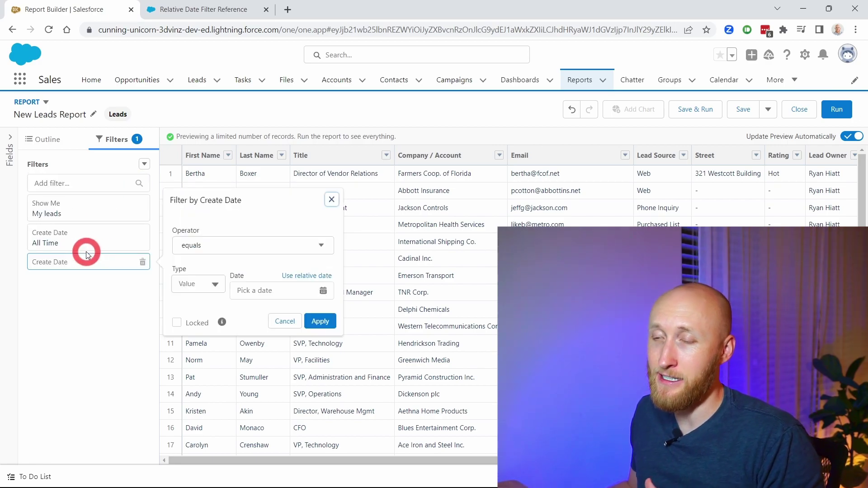
{"action": "left_click", "coordinate": [215, 251]}
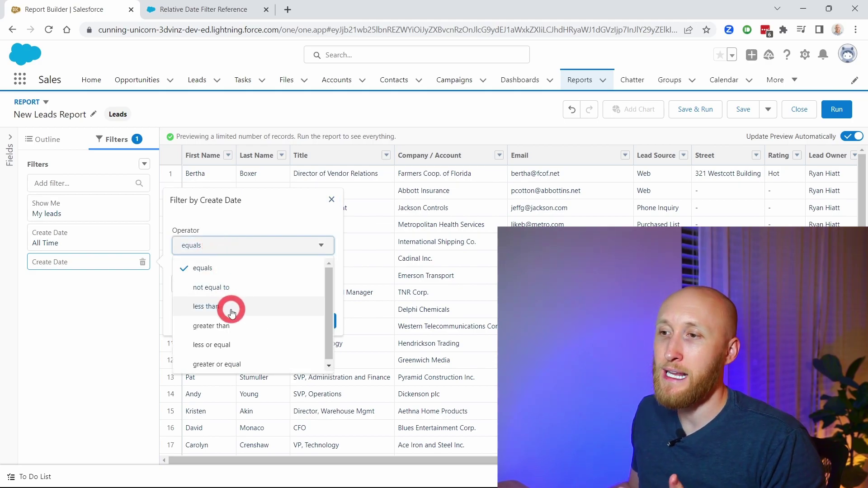
{"action": "left_click", "coordinate": [246, 213]}
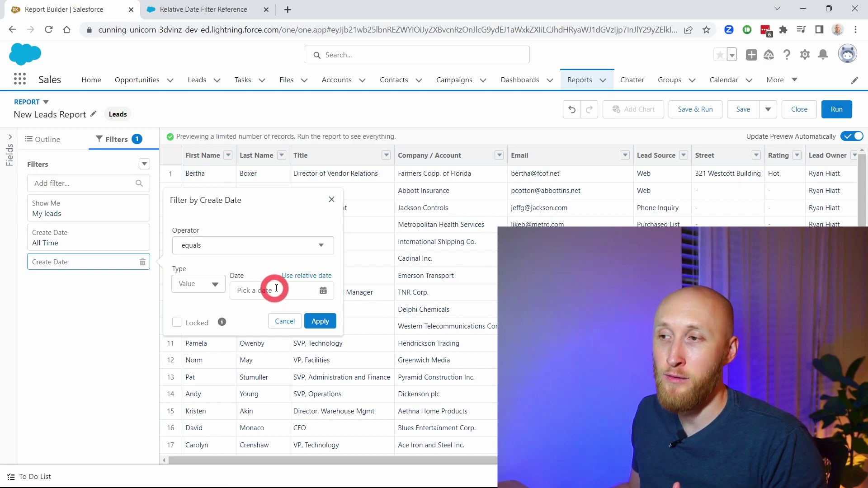
{"action": "left_click", "coordinate": [309, 276]}
{"action": "left_click", "coordinate": [196, 325]}
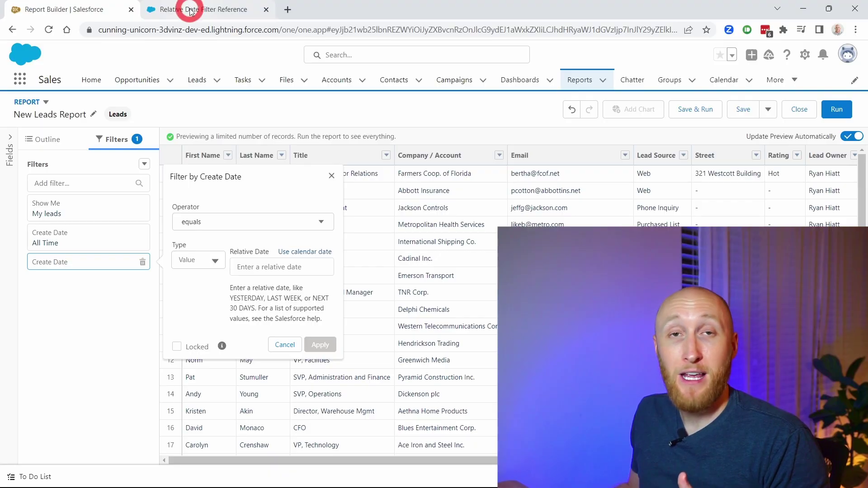
{"action": "left_click", "coordinate": [190, 11]}
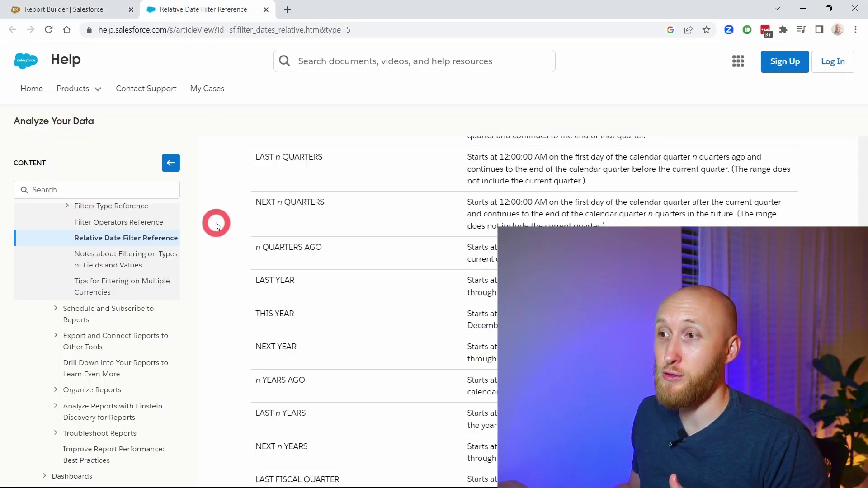
{"action": "scroll", "coordinate": [216, 226], "scroll_direction": "up", "scroll_amount": 6}
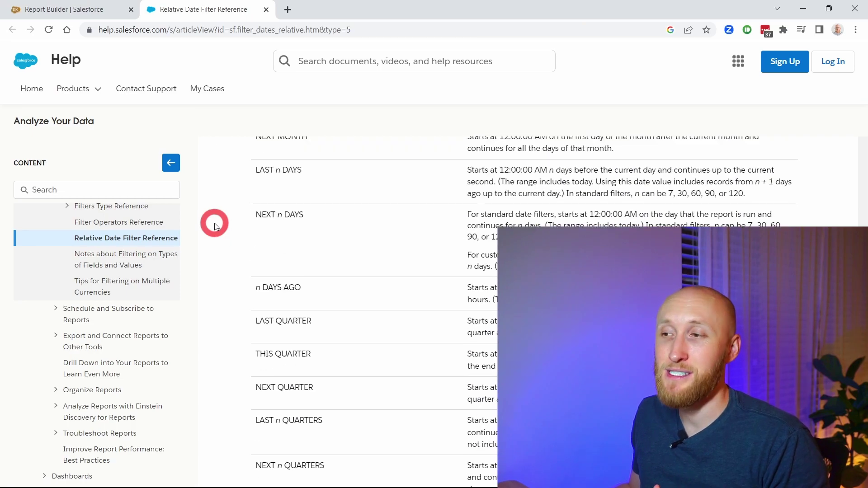
{"action": "scroll", "coordinate": [217, 226], "scroll_direction": "up", "scroll_amount": 6}
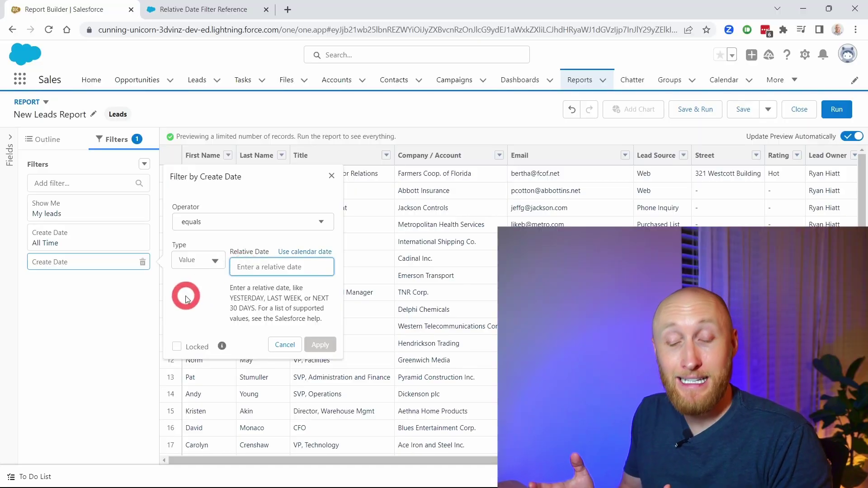
Enter LAST YEAR as the relative date on the new Create Date filter and apply it
{"action": "type", "text": "LAST"}
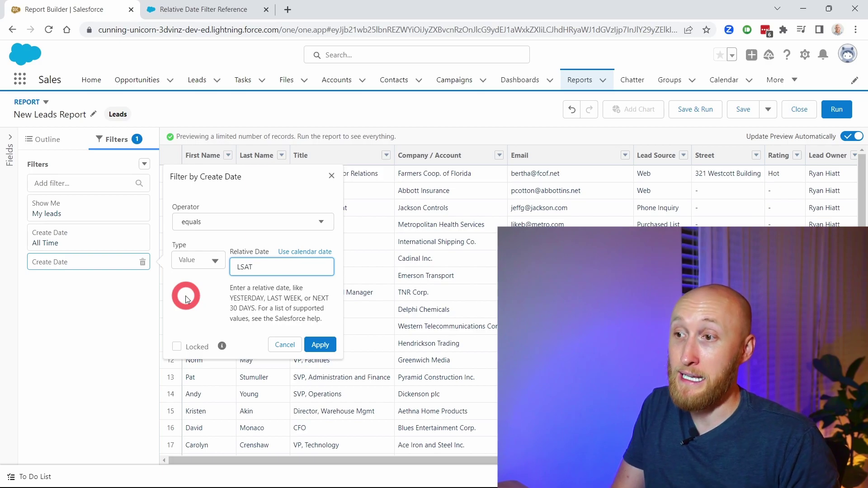
{"action": "key", "text": "BackSpace"}
{"action": "key", "text": "BackSpace"}
{"action": "key", "text": "BackSpace"}
{"action": "type", "text": "AST YEAR"}
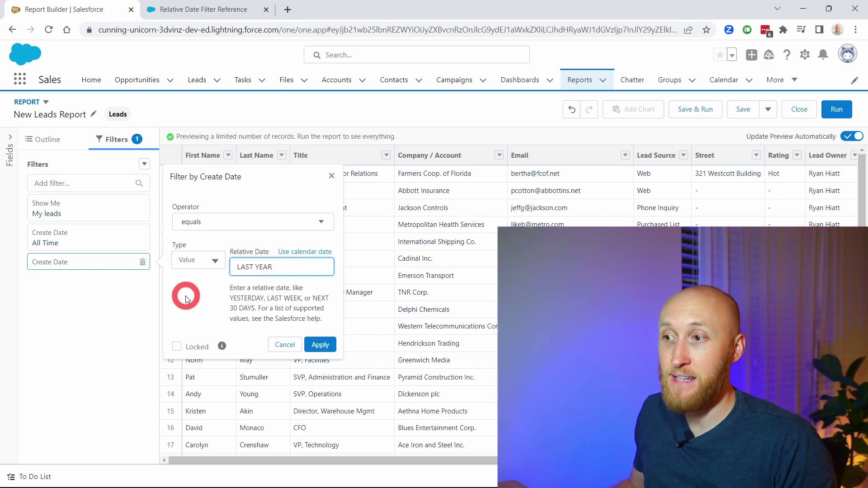
{"action": "left_click", "coordinate": [325, 345]}
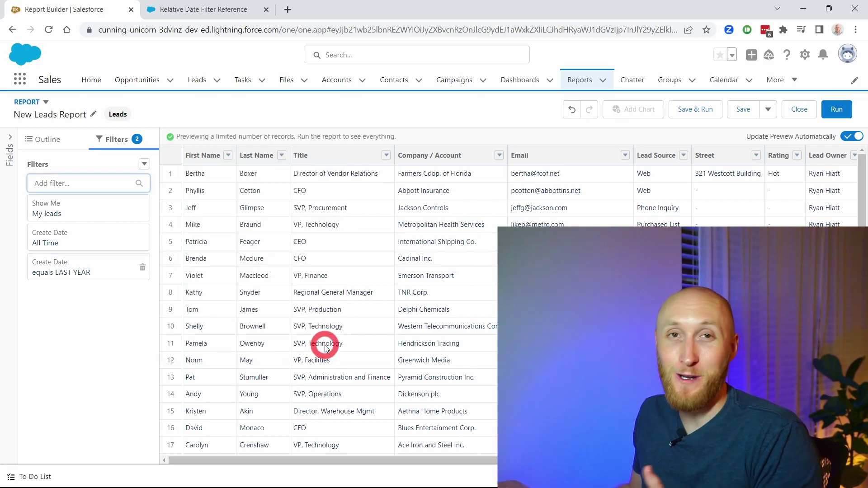
Change the second Create Date filter's relative date to THIS YEAR, then to LAST 300 DAYS
{"action": "left_click", "coordinate": [75, 270]}
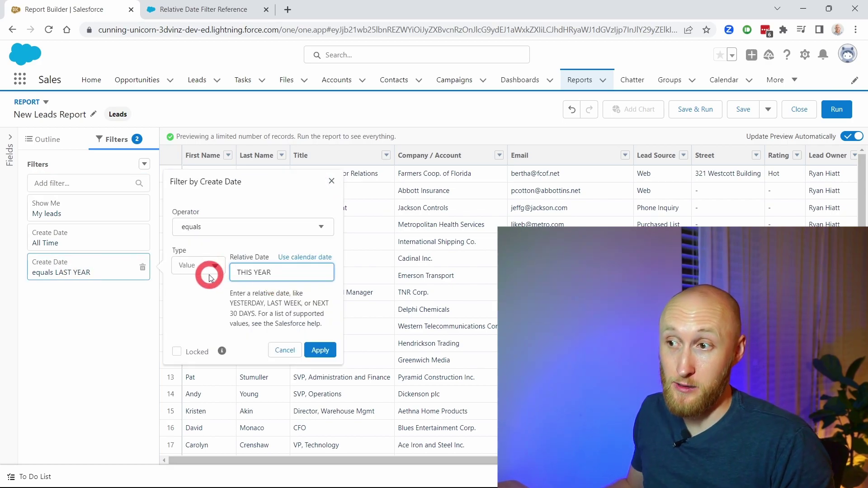
{"action": "left_click", "coordinate": [319, 351]}
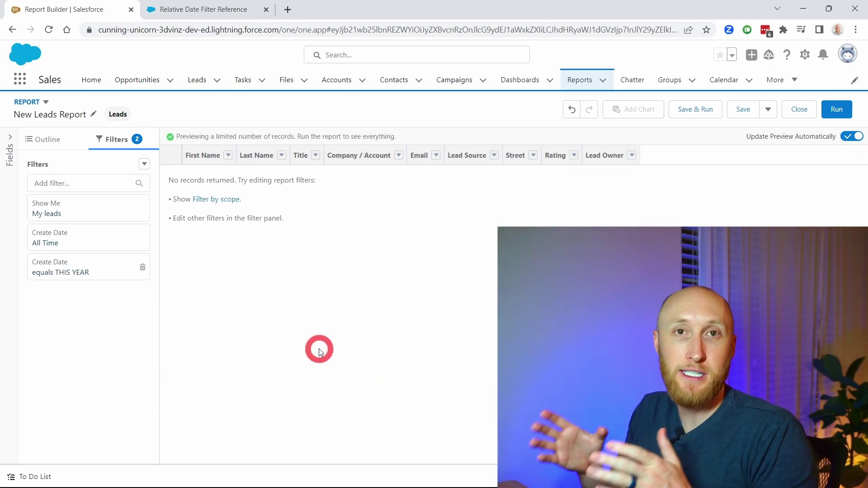
{"action": "left_click", "coordinate": [74, 268]}
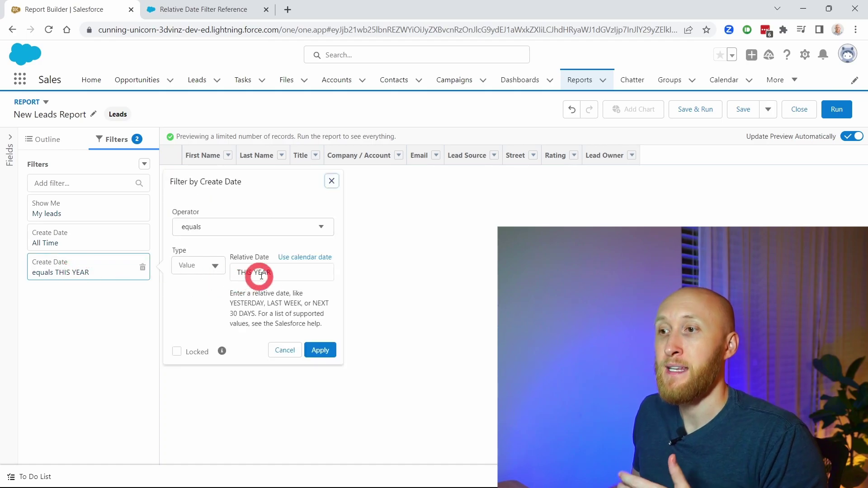
{"action": "left_click_drag", "start_coordinate": [280, 272], "coordinate": [217, 289]}
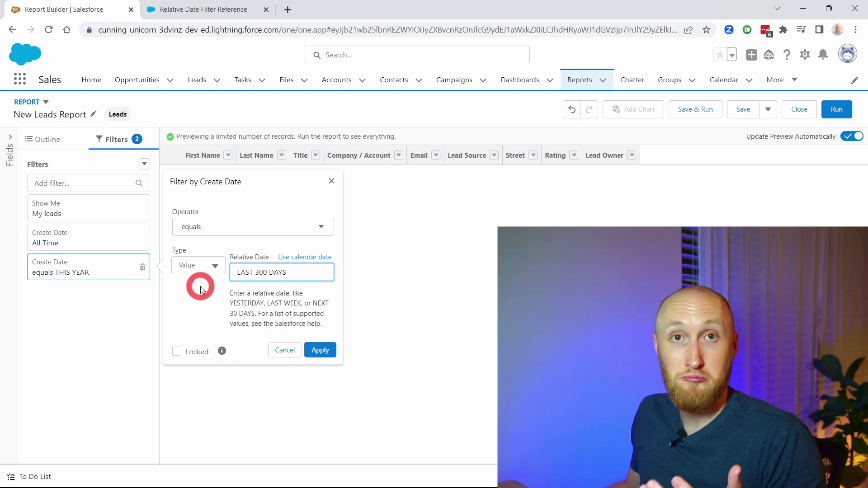
{"action": "left_click", "coordinate": [321, 350]}
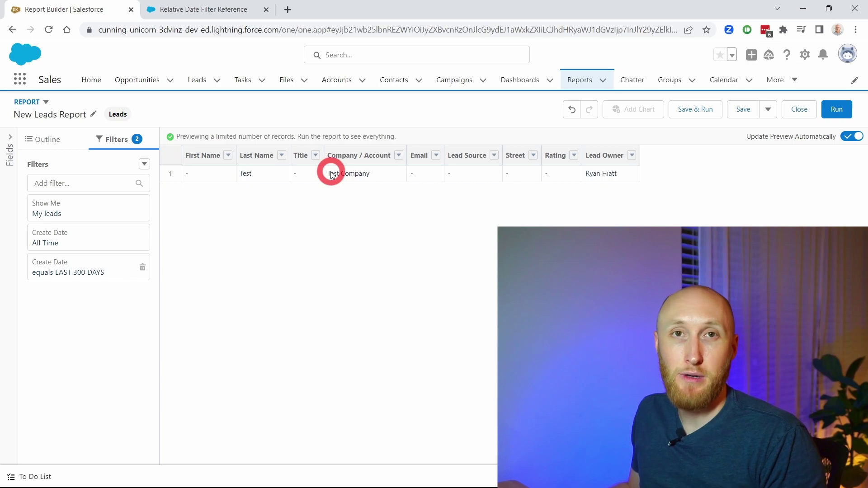
Reopen the Create Date filter to review its LAST 300 DAYS value
{"action": "left_click", "coordinate": [96, 266]}
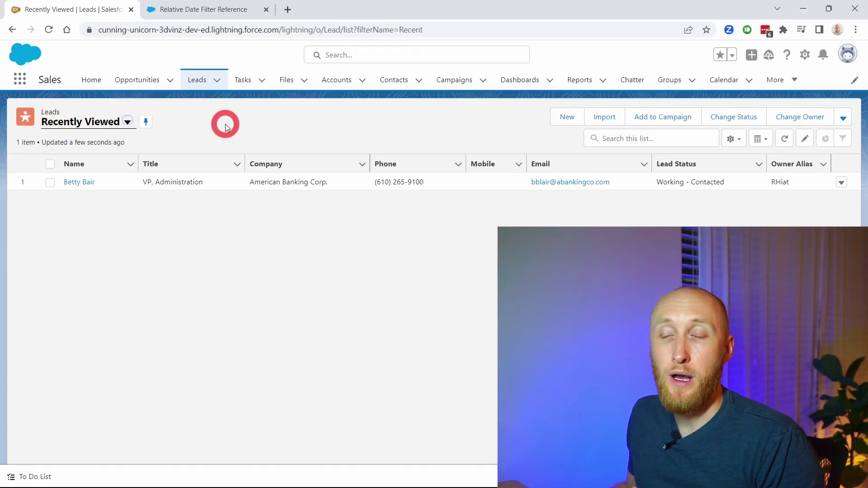
Switch the Leads list to the My Unread Leads view and show its Filters panel
{"action": "left_click", "coordinate": [127, 123]}
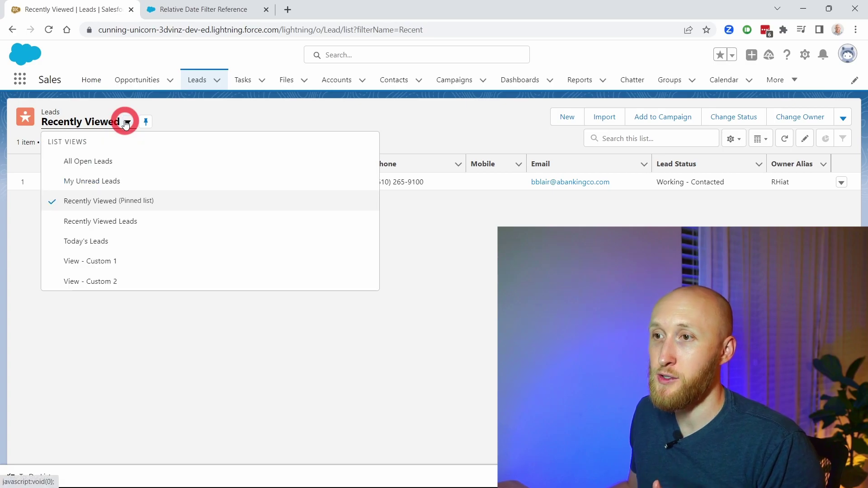
{"action": "left_click", "coordinate": [98, 177]}
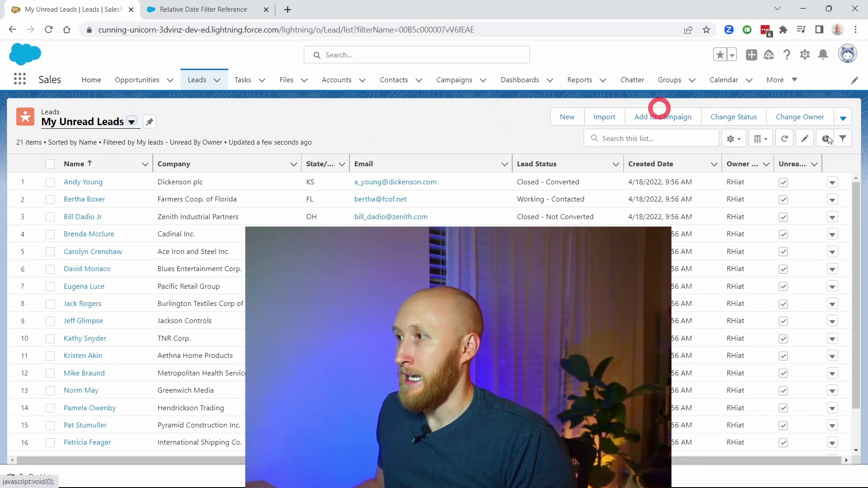
{"action": "left_click", "coordinate": [843, 139]}
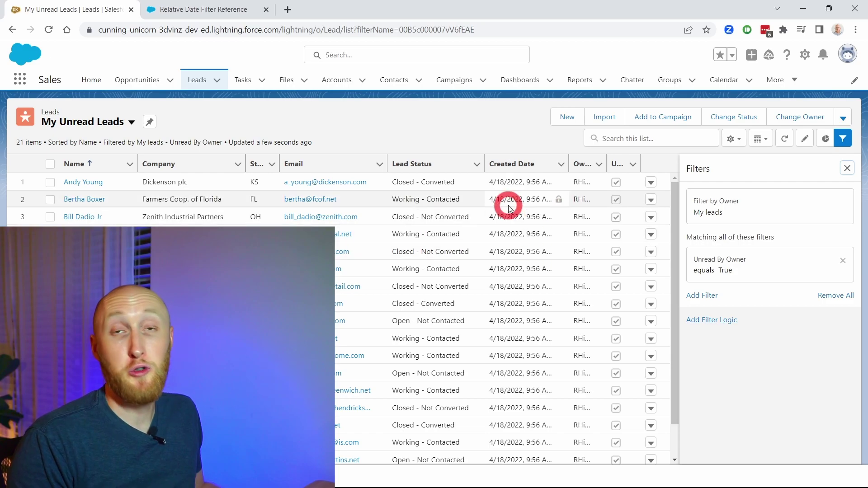
Add a Created Date filter with value LAST YEAR to My Unread Leads and save the view
{"action": "left_click", "coordinate": [706, 296]}
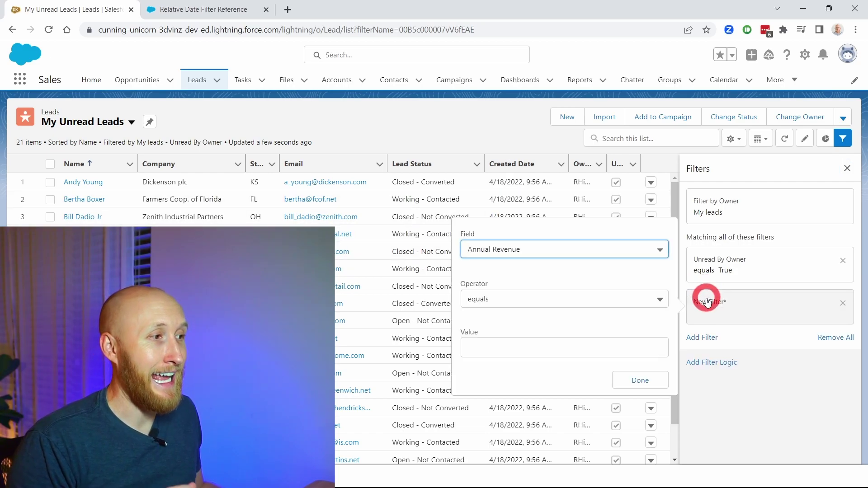
{"action": "left_click", "coordinate": [562, 261]}
{"action": "scroll", "coordinate": [547, 334], "scroll_direction": "down", "scroll_amount": 1}
{"action": "left_click", "coordinate": [525, 403]}
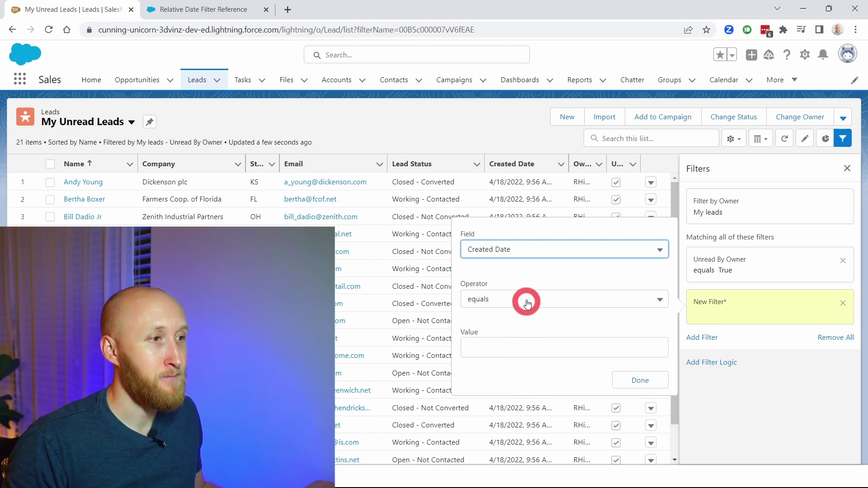
{"action": "left_click", "coordinate": [511, 342]}
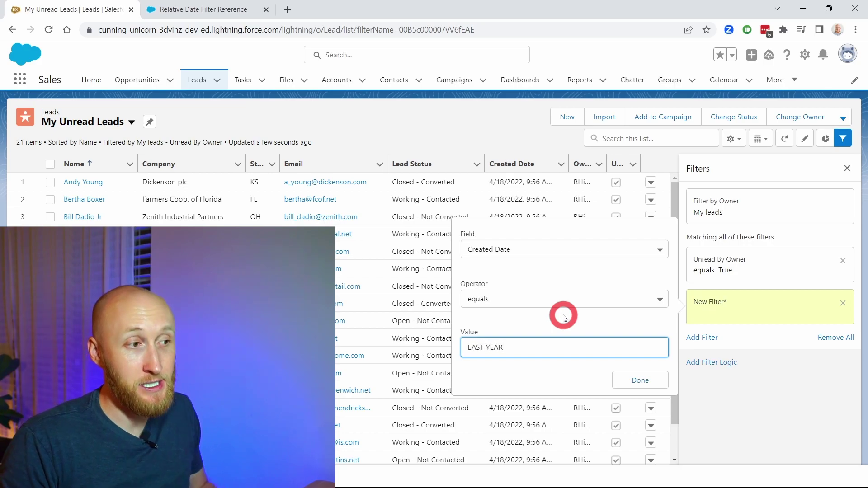
{"action": "left_click", "coordinate": [633, 382]}
{"action": "left_click", "coordinate": [812, 171]}
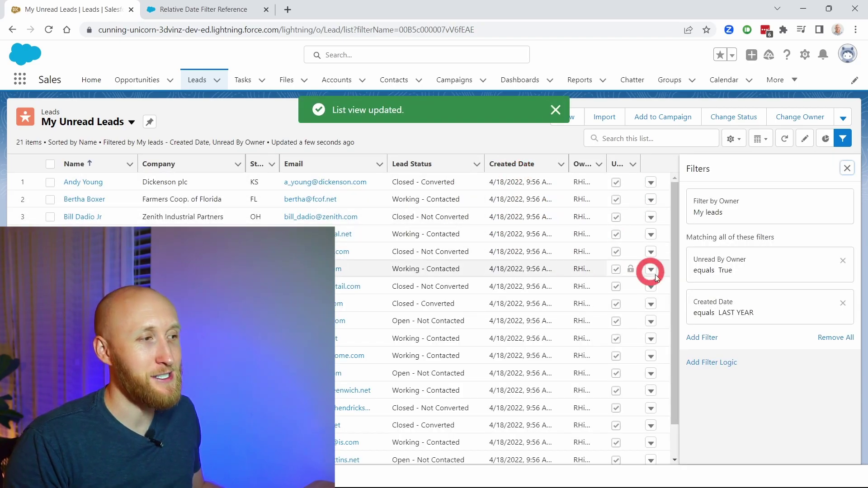
Change the Created Date filter value to THIS YEAR and save the list view
{"action": "left_click", "coordinate": [734, 316]}
{"action": "left_click_drag", "start_coordinate": [534, 347], "coordinate": [412, 369]}
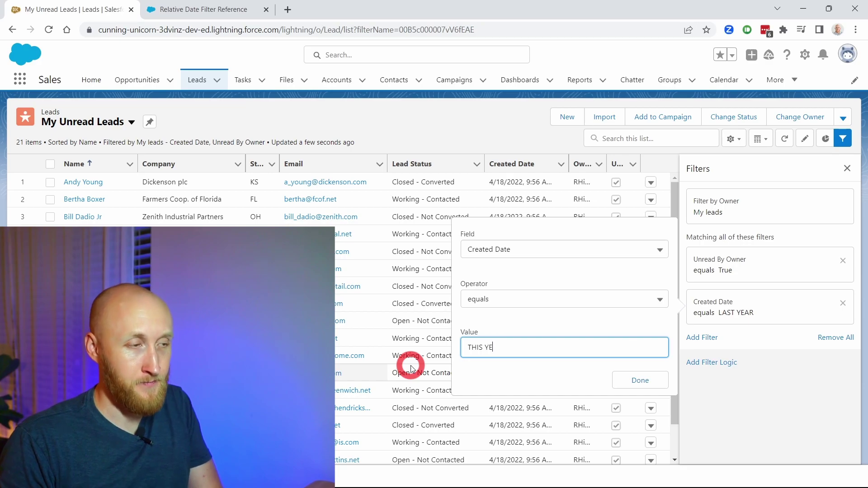
{"action": "type", "text": "THIS YEAR"}
{"action": "left_click", "coordinate": [648, 382]}
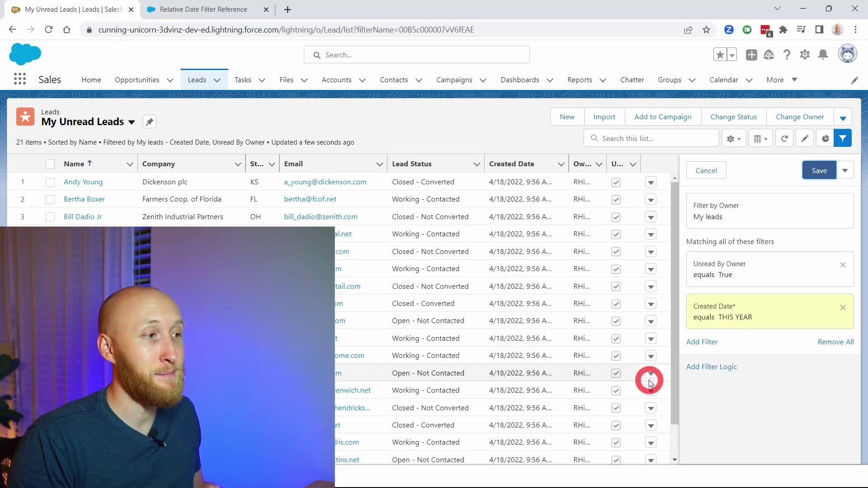
{"action": "left_click", "coordinate": [809, 170]}
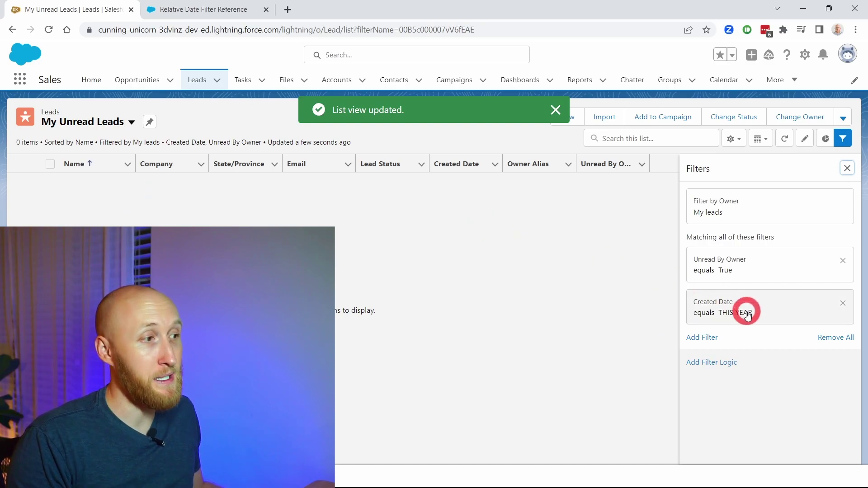
Reopen the Created Date filter and select THIS YEAR so it can be replaced with LAST 300 DAYS
{"action": "left_click", "coordinate": [746, 310]}
{"action": "left_click", "coordinate": [496, 356]}
{"action": "left_click_drag", "start_coordinate": [496, 356], "coordinate": [425, 370]}
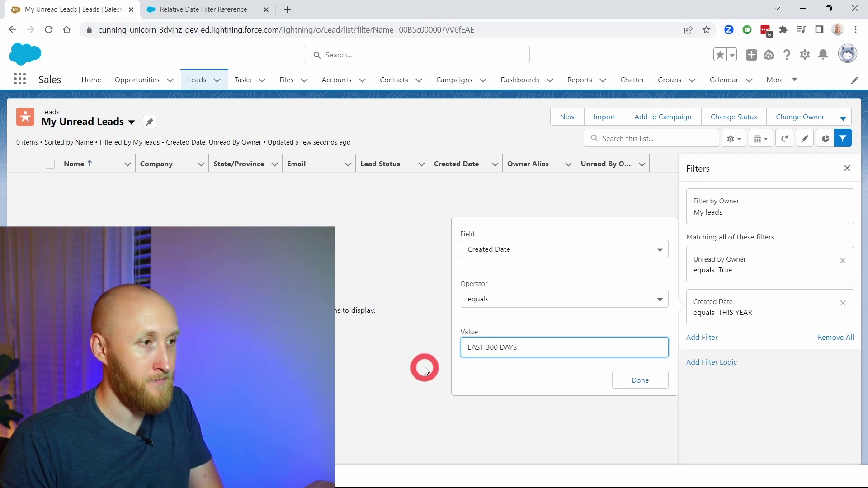
Save the LAST 300 DAYS value, then delete the Unread By Owner filter and save again
{"action": "left_click", "coordinate": [631, 381]}
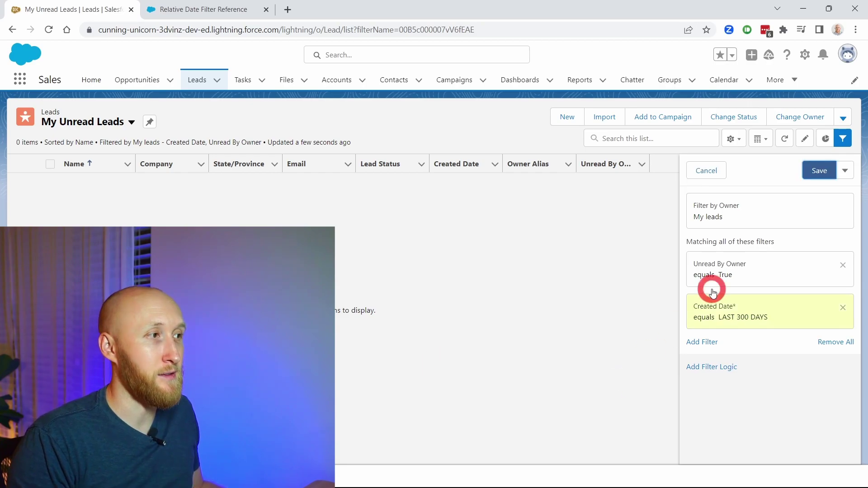
{"action": "left_click", "coordinate": [805, 176]}
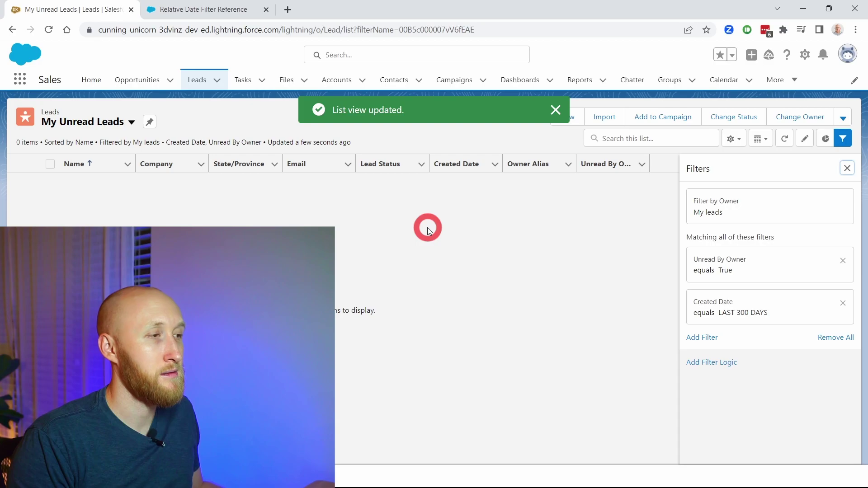
{"action": "left_click", "coordinate": [843, 261]}
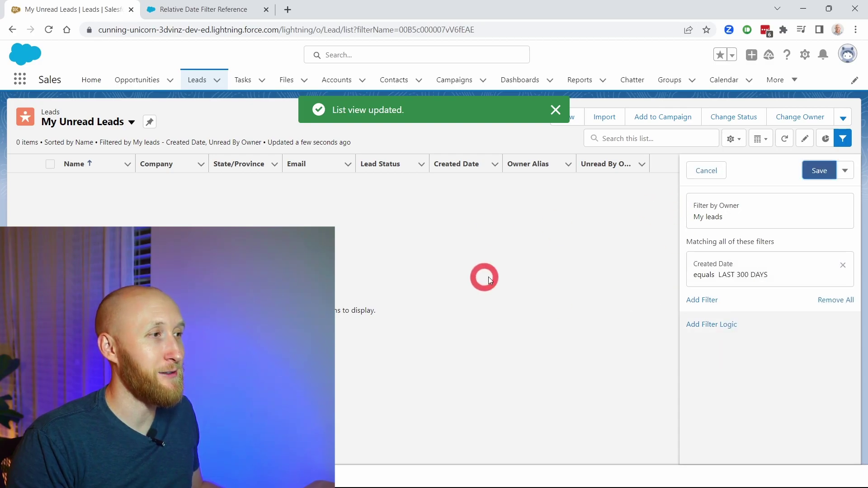
{"action": "left_click", "coordinate": [808, 171]}
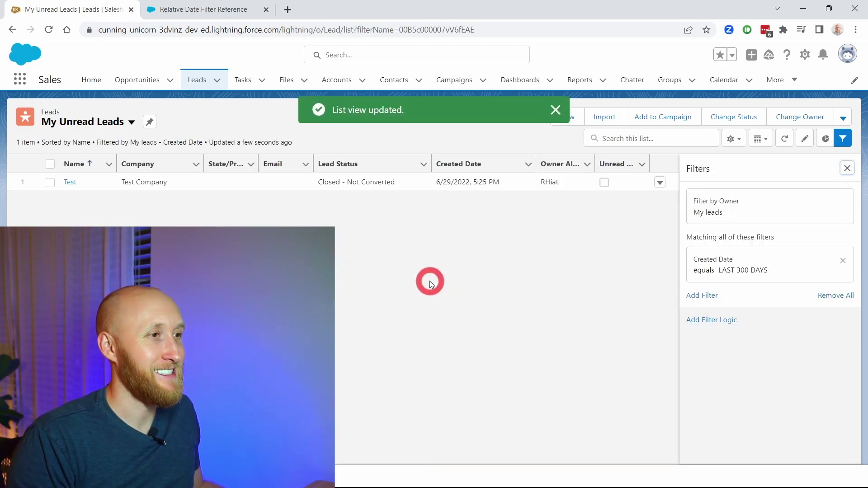